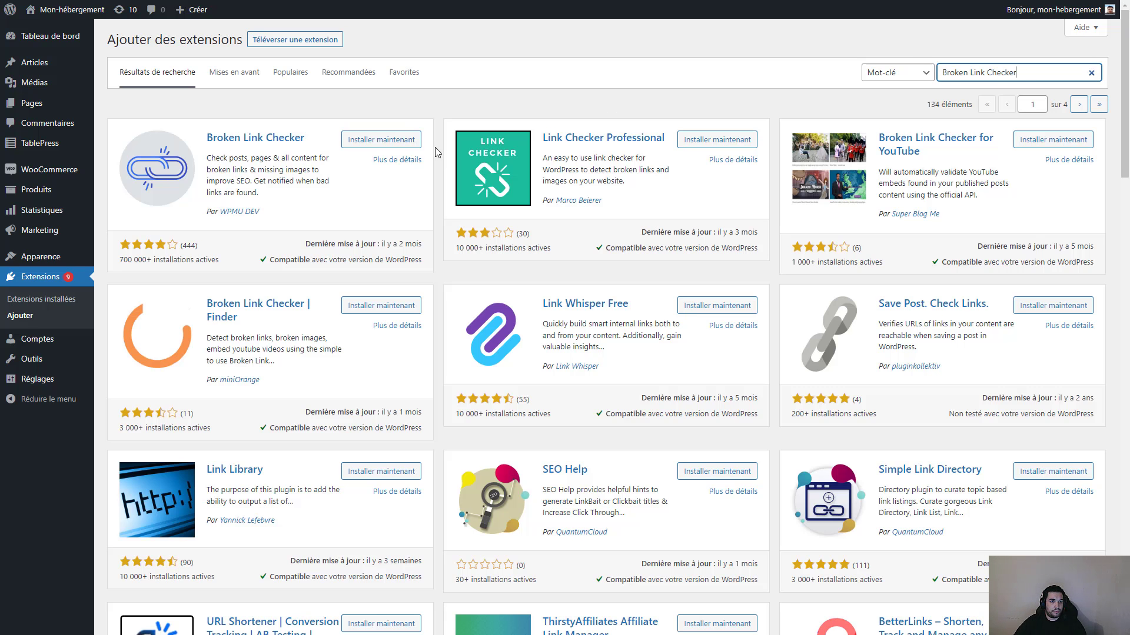
Step: Install and activate the Broken Link Checker plugin by WPMU DEV and open its settings
click(381, 143)
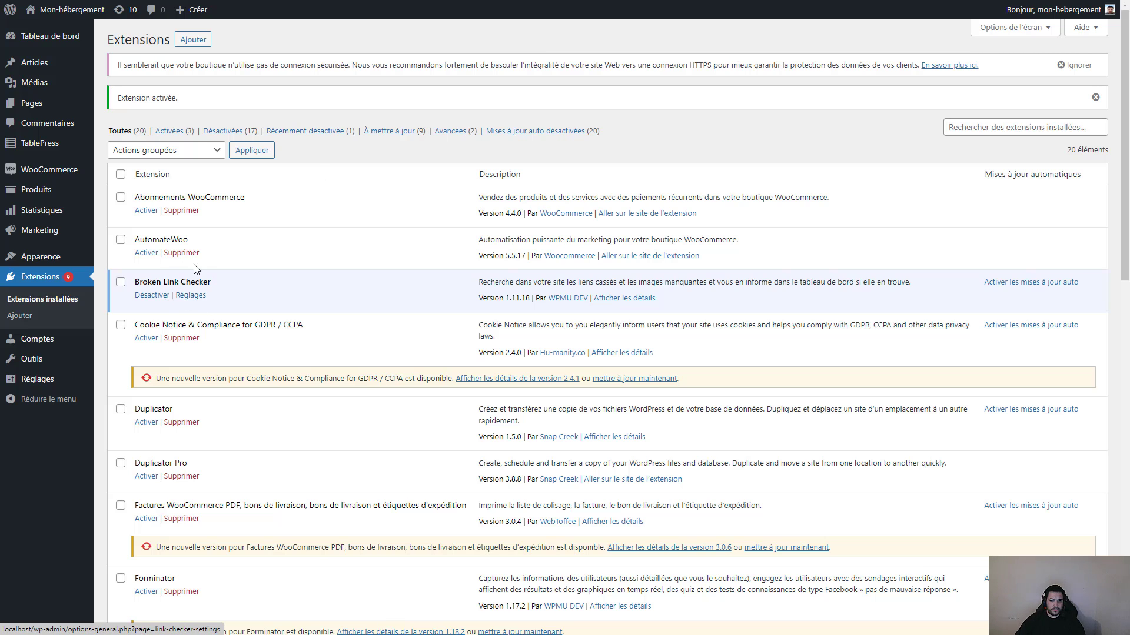
click(197, 299)
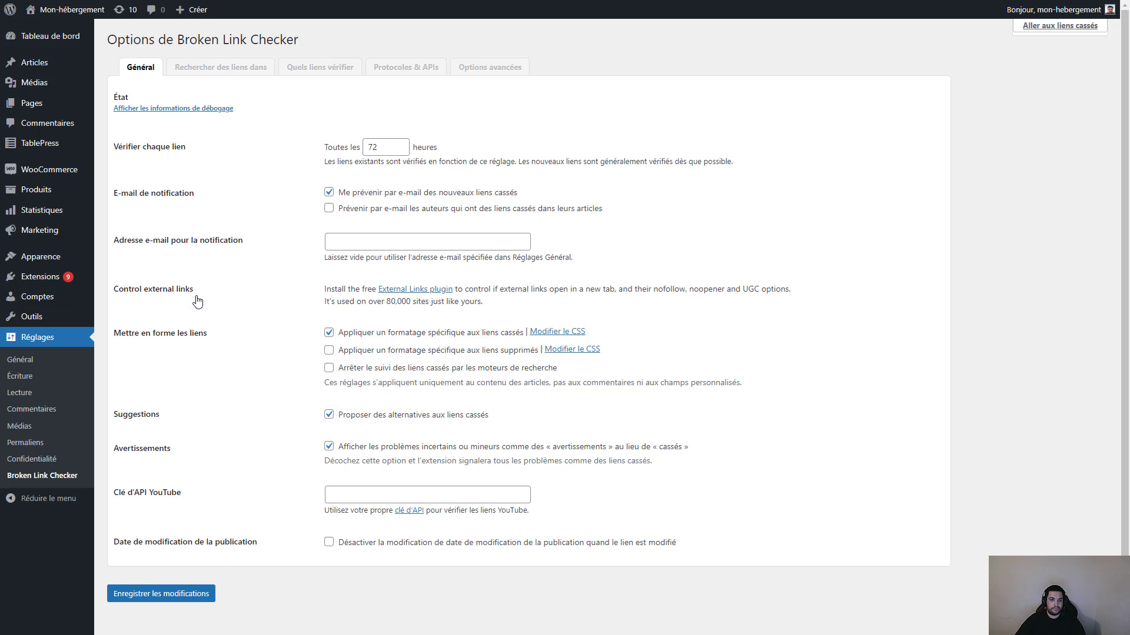
Step: Review the link check interval and the link status in the general options of Broken Link Checker
drag(391, 150, 349, 147)
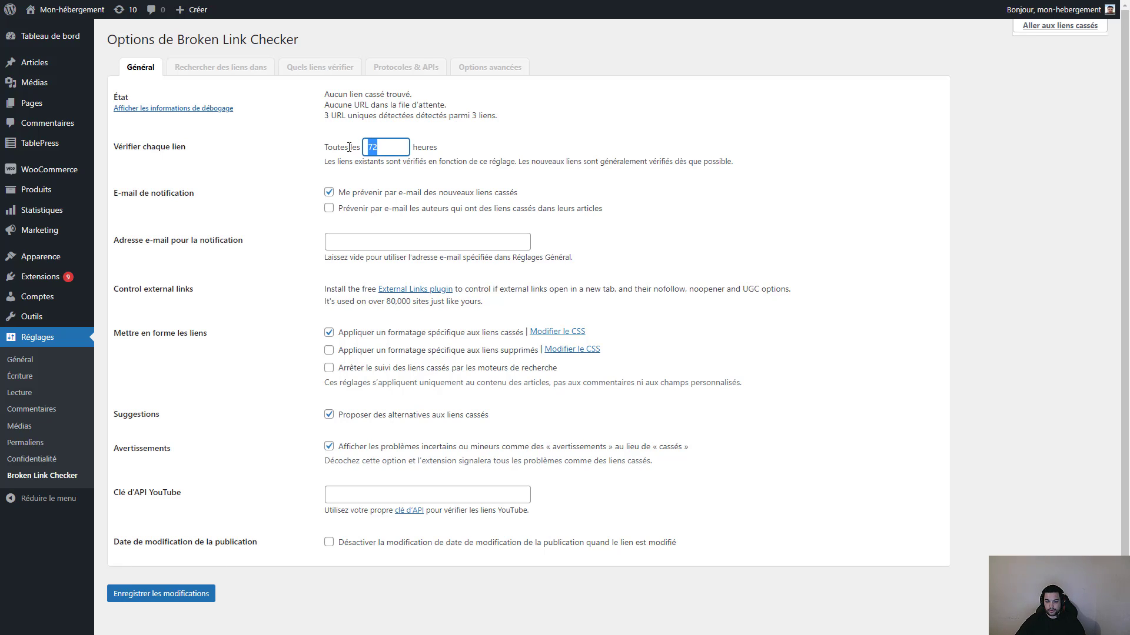
click(436, 146)
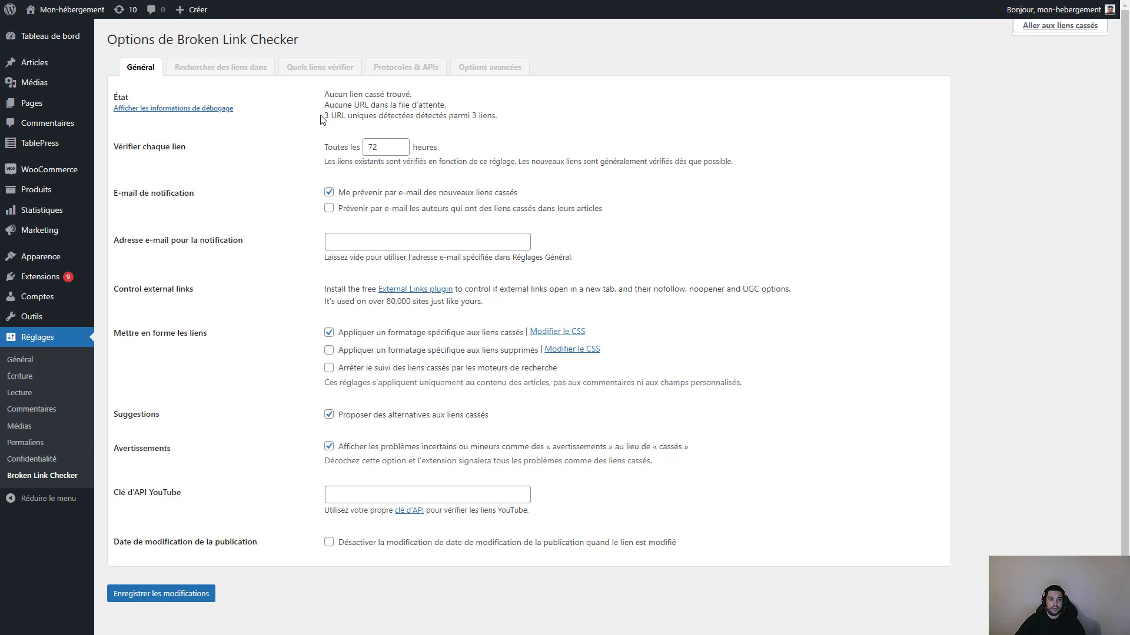
drag(325, 96, 433, 97)
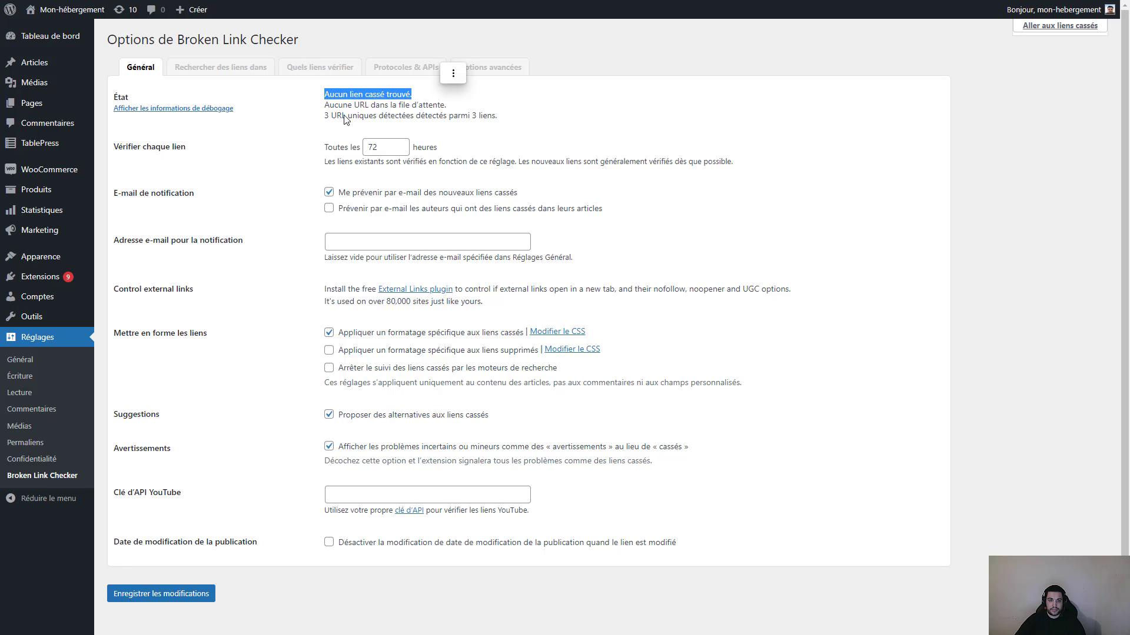
mouse_move(324, 104)
mouse_down()
mouse_move(504, 118)
mouse_move(314, 118)
mouse_up()
click(506, 115)
click(312, 119)
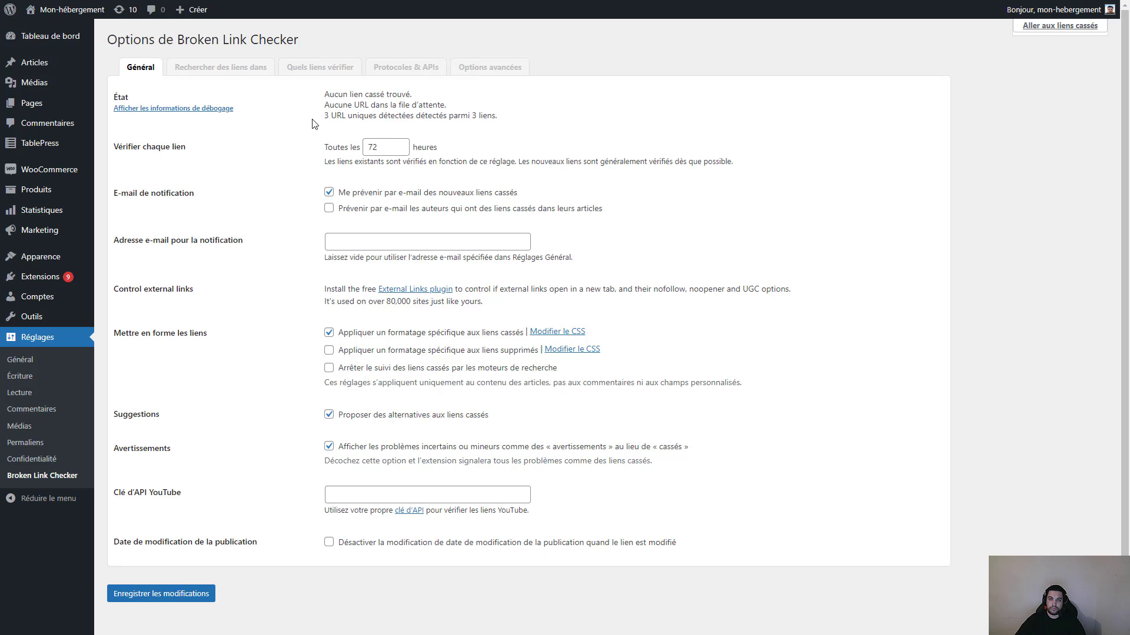
Step: Turn off e-mail notification of new broken links and review the suggestion and warning options
click(329, 193)
drag(350, 415, 519, 415)
drag(364, 453, 602, 455)
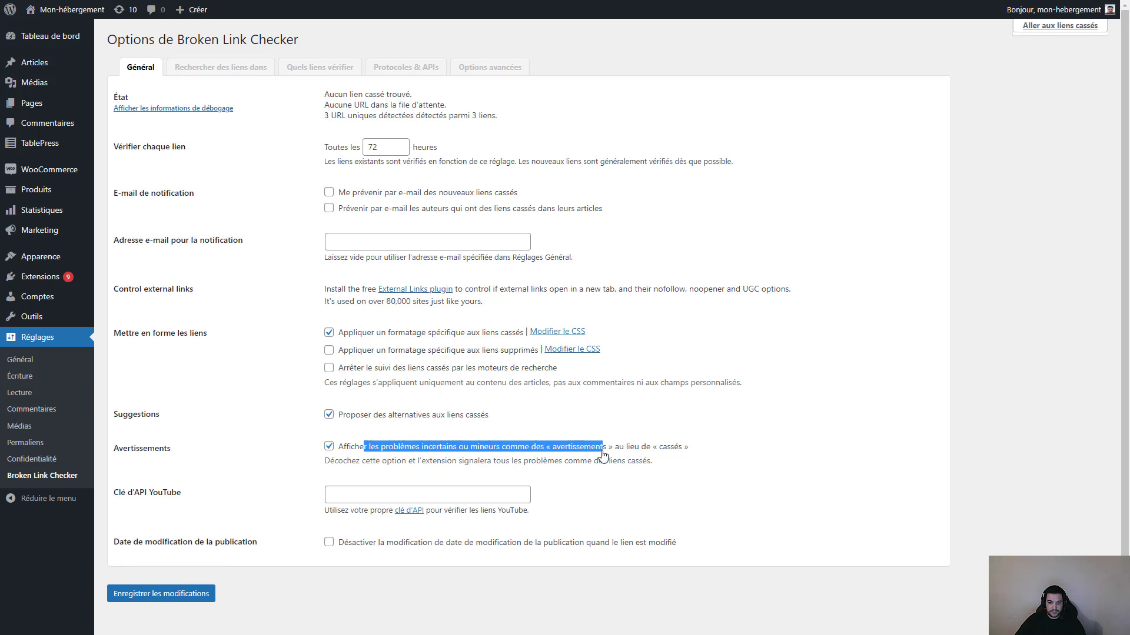
right_click(616, 440)
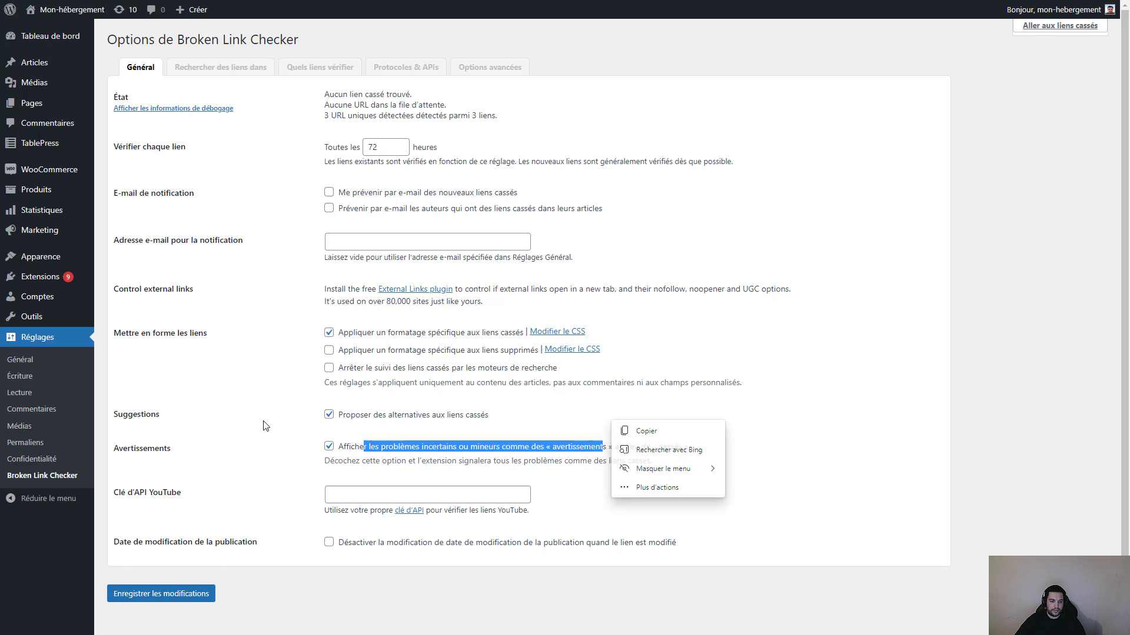
click(618, 438)
click(265, 265)
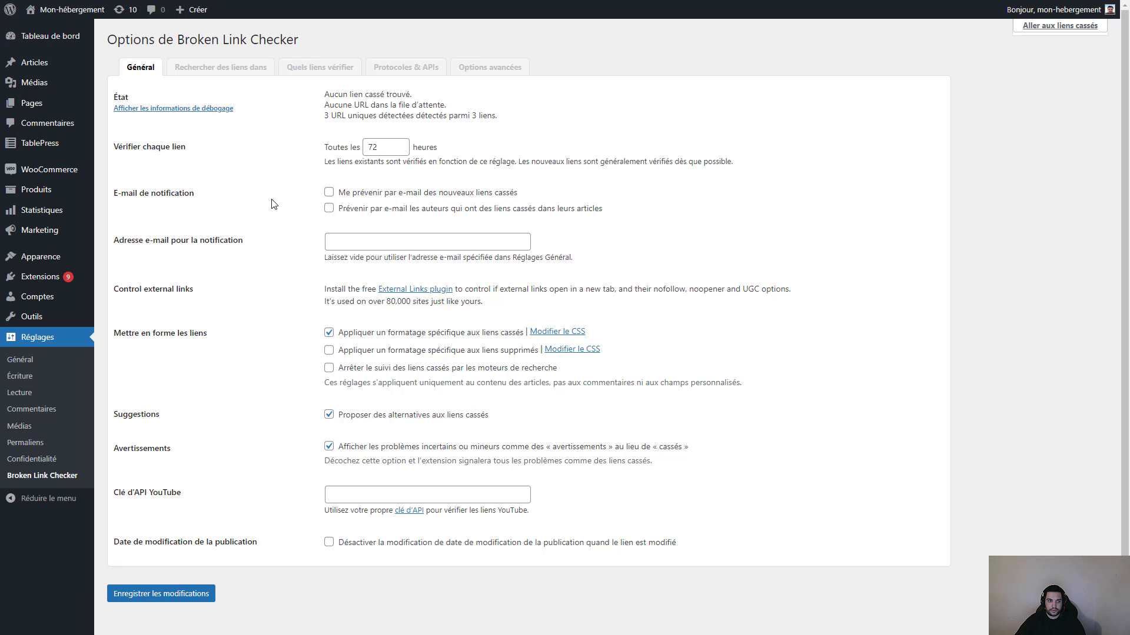
Step: Open the broken links report and list all detected links
mouse_move(54, 319)
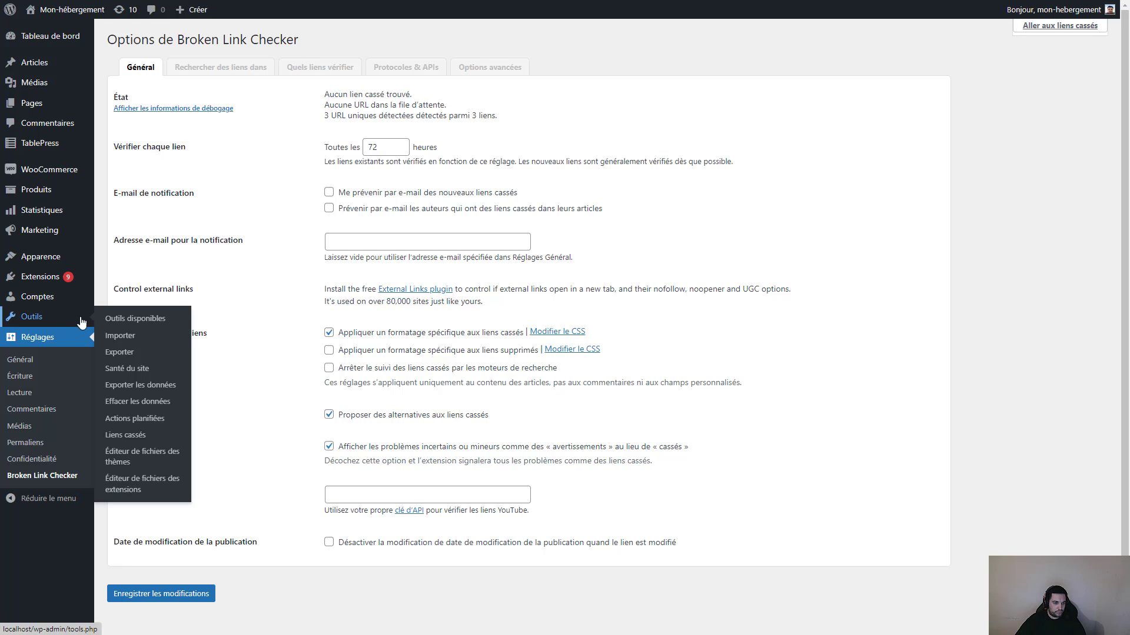
click(122, 435)
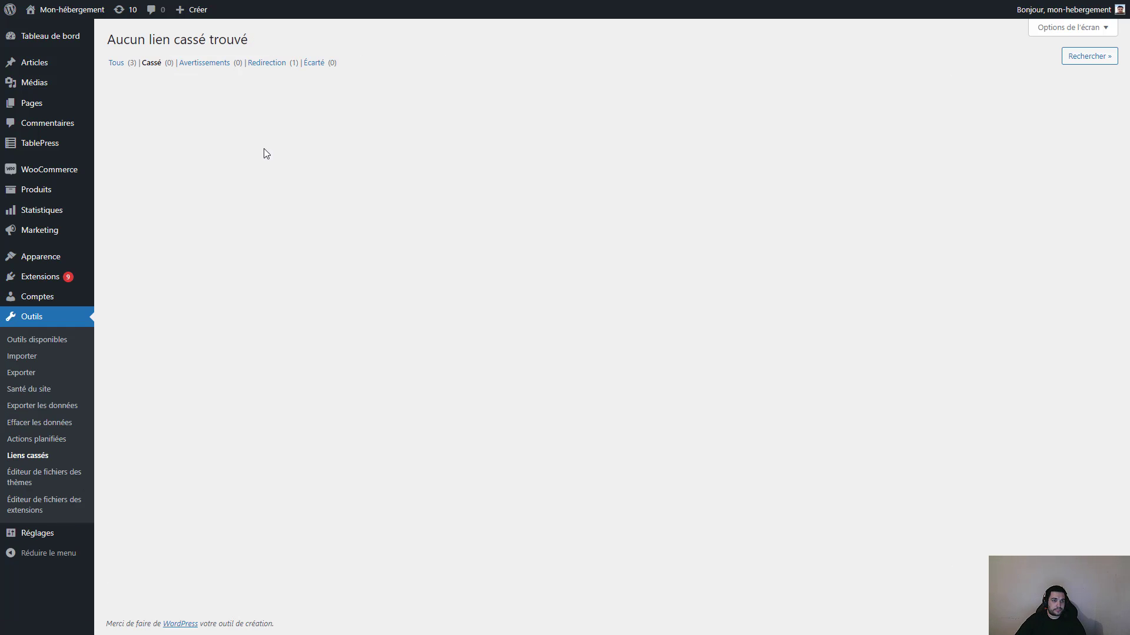
click(116, 62)
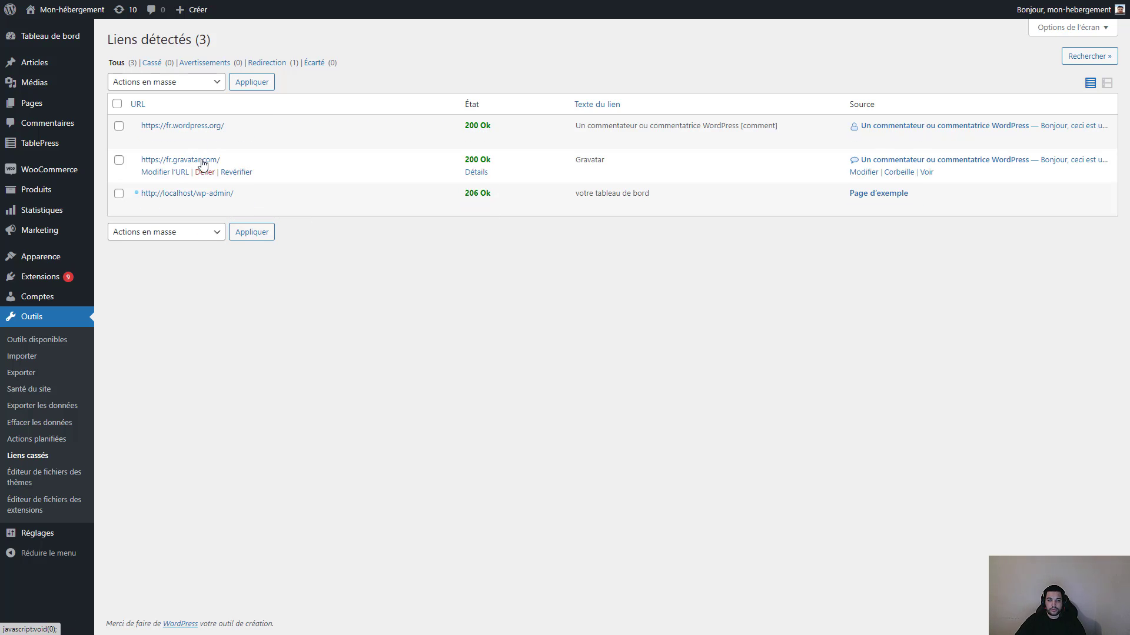
Step: Open the article "Bonjour tout le monde !" for editing and add the paragraph "Allez voir notre boutique"
click(39, 69)
click(203, 128)
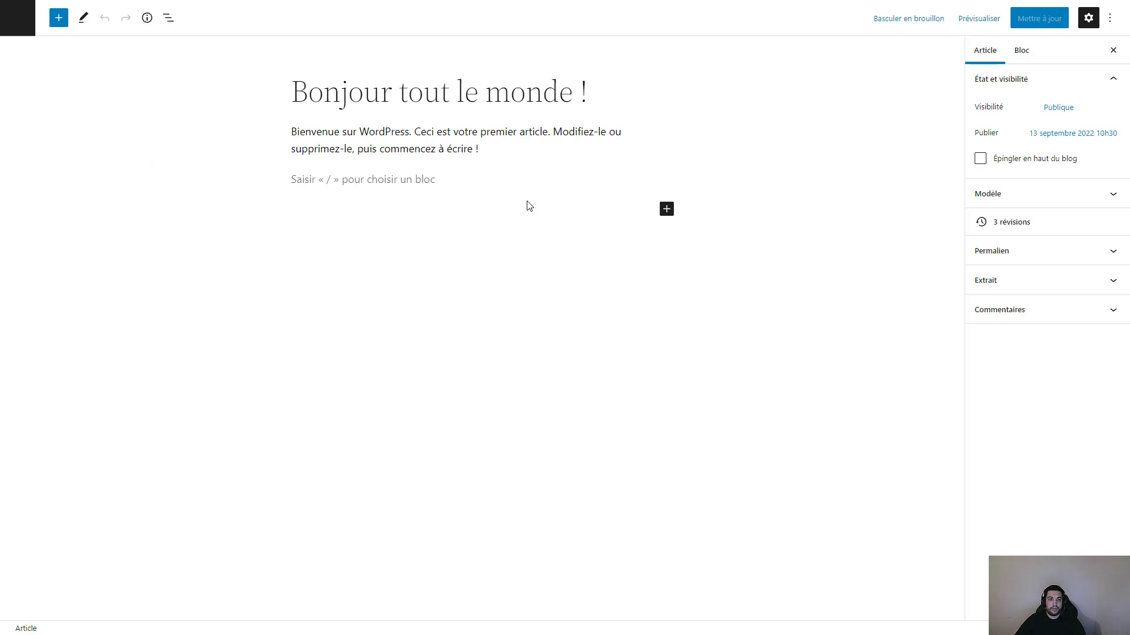
click(484, 179)
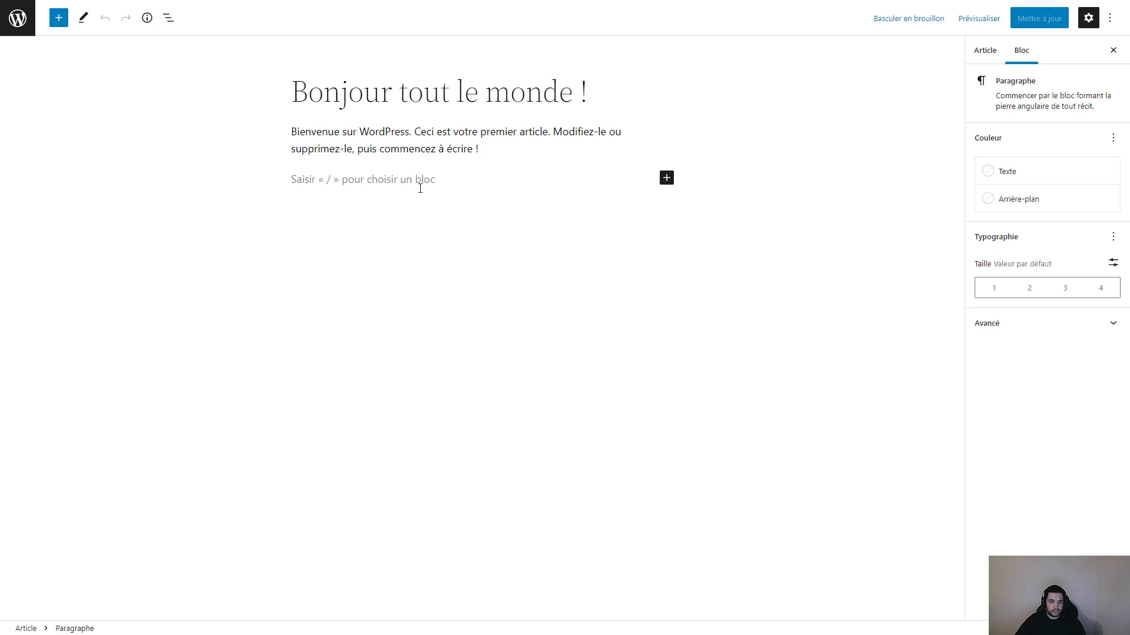
text(Alle)
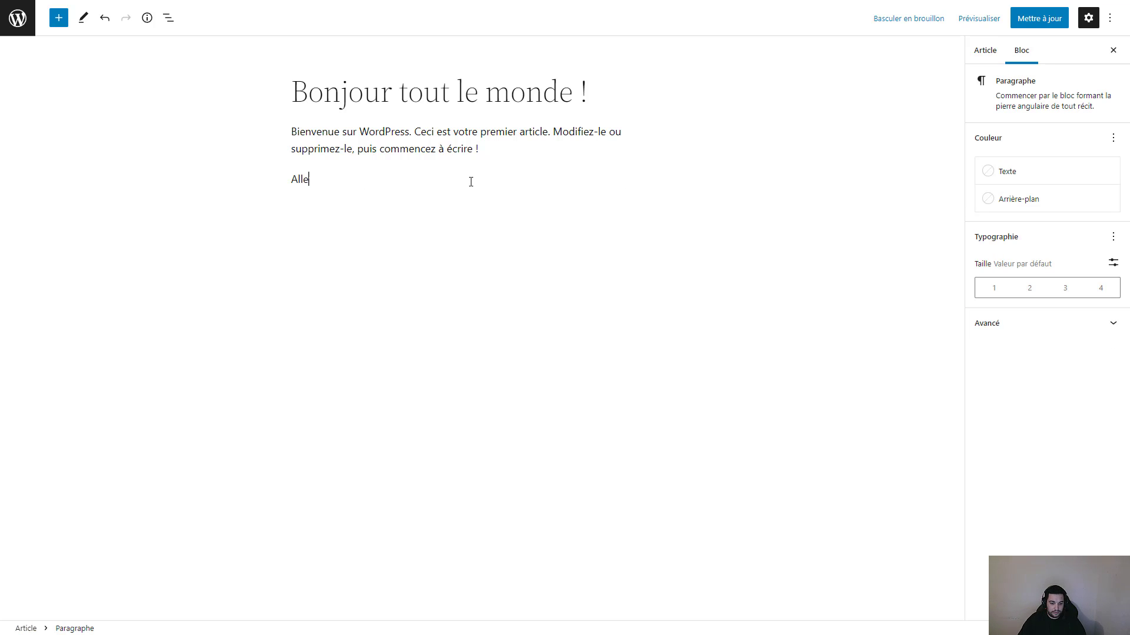
text(z voir notre boutique)
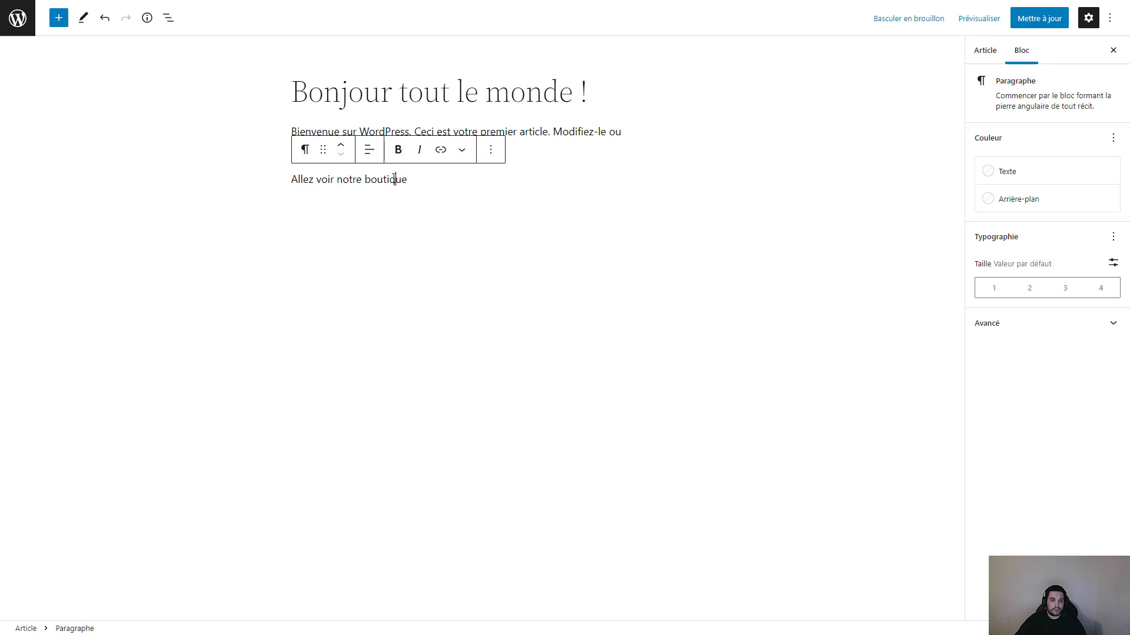
double_click(398, 179)
click(436, 151)
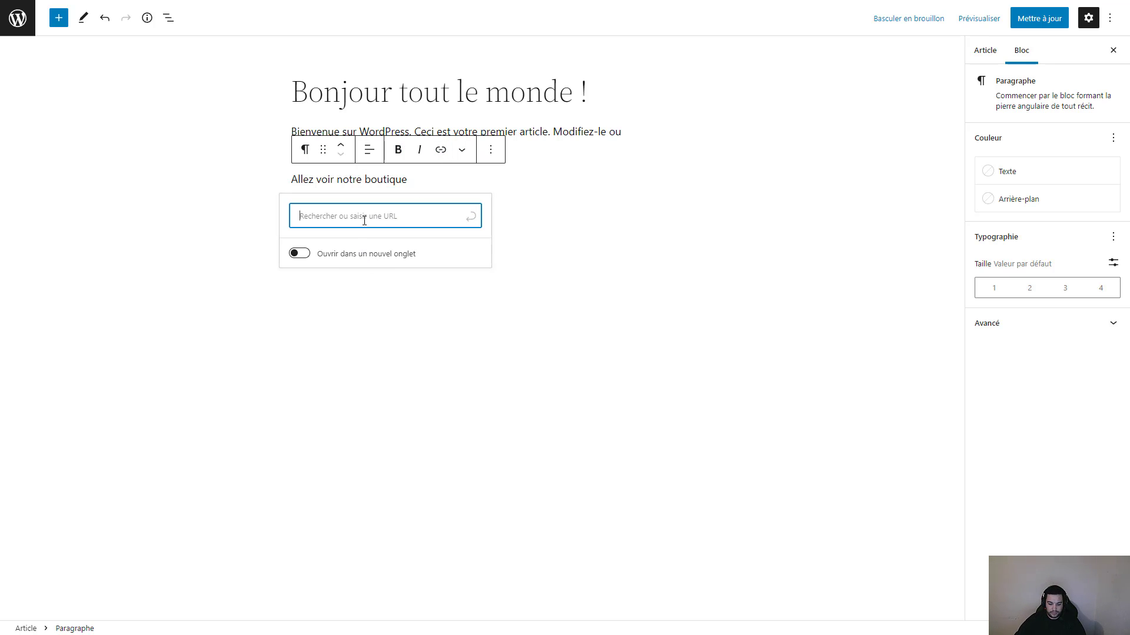
text(http://)
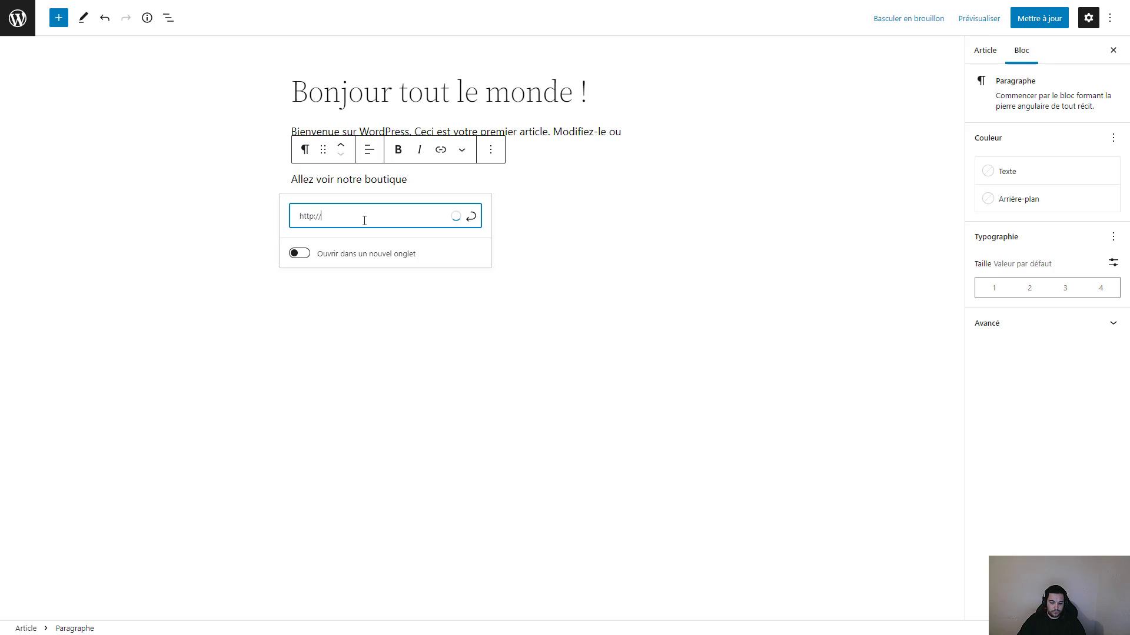
text(localhost)
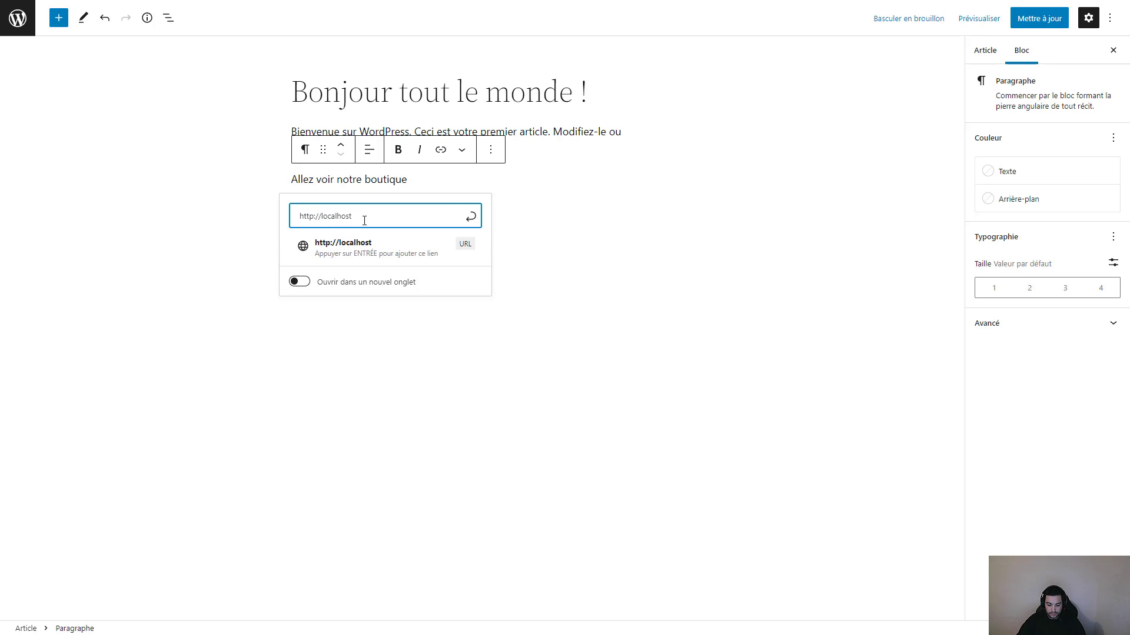
text(/boutique/produitnon)
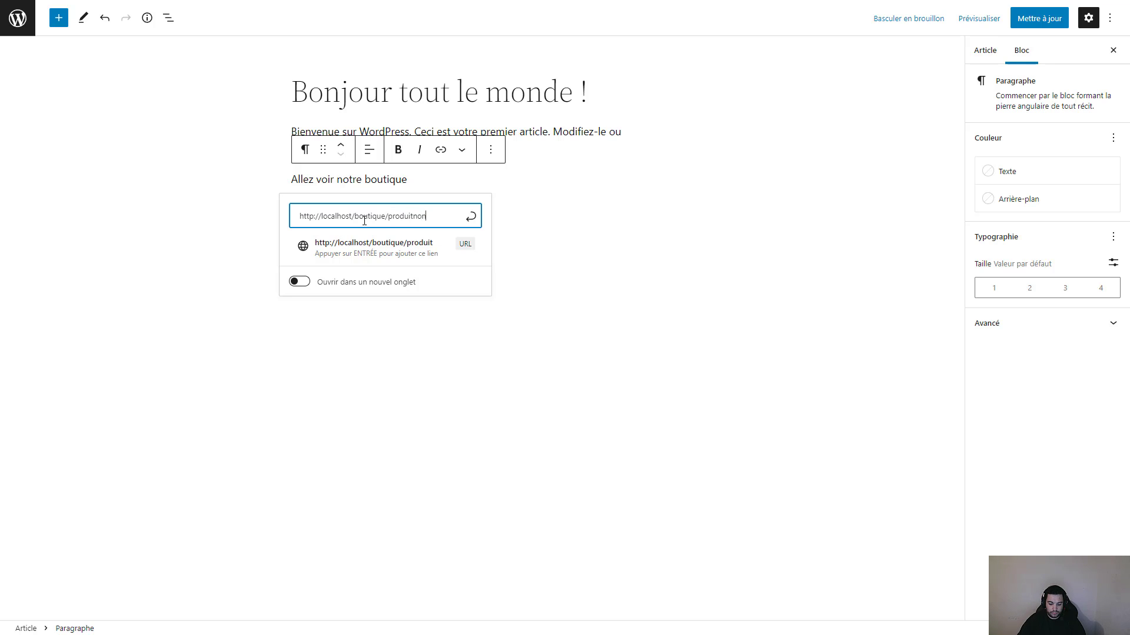
text(Valide)
key(Return)
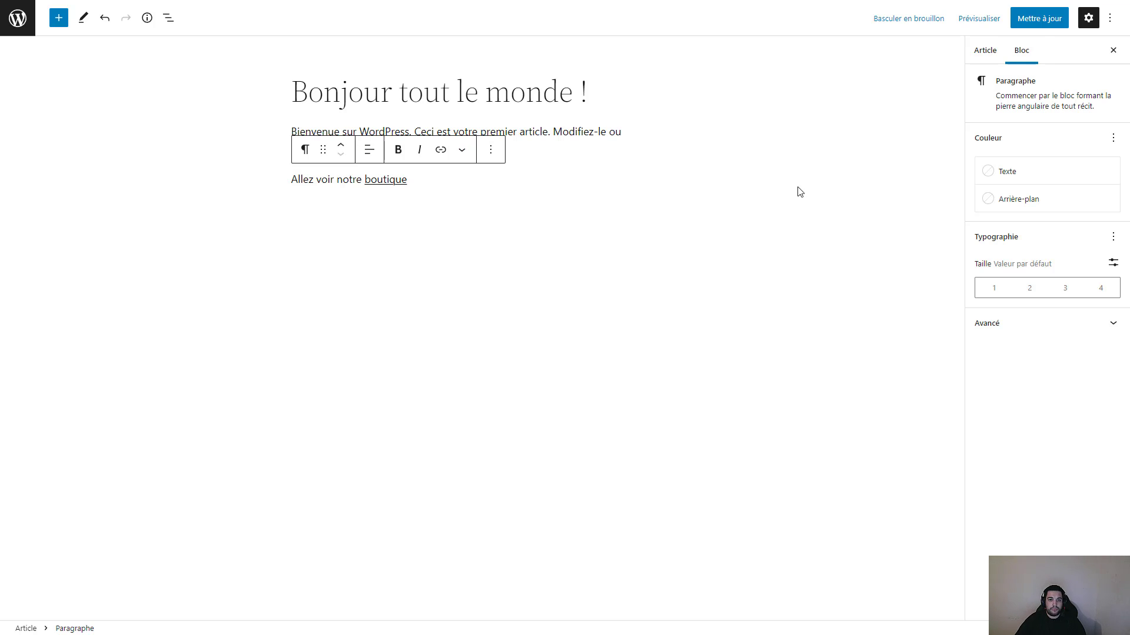
click(1053, 18)
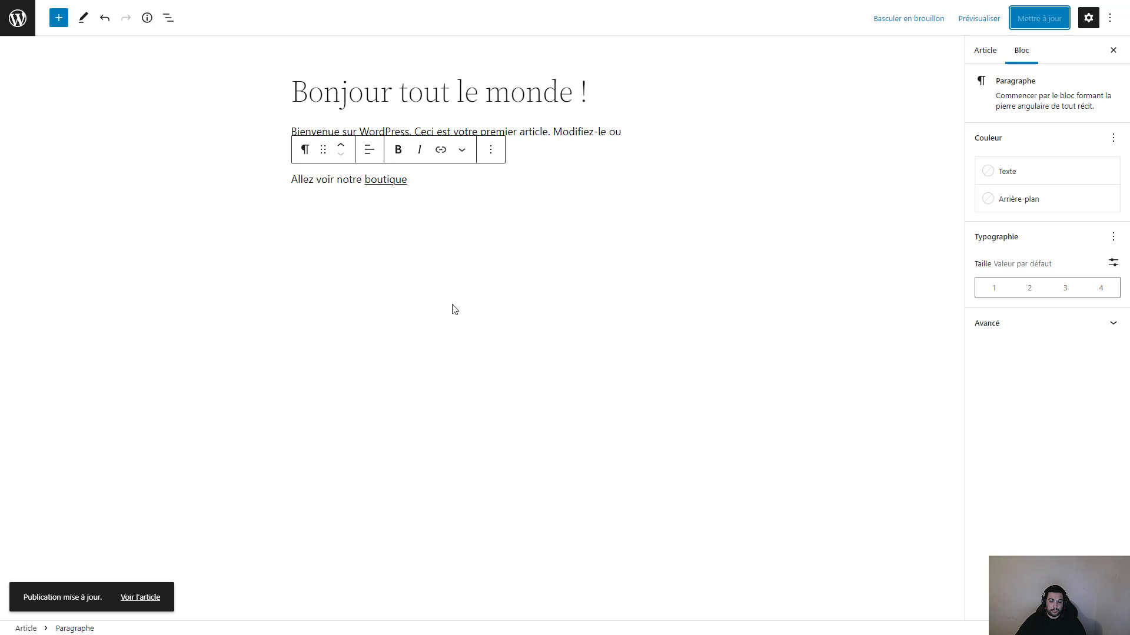
Step: Leave the article editor, return to the broken links report and list all detected links
click(18, 17)
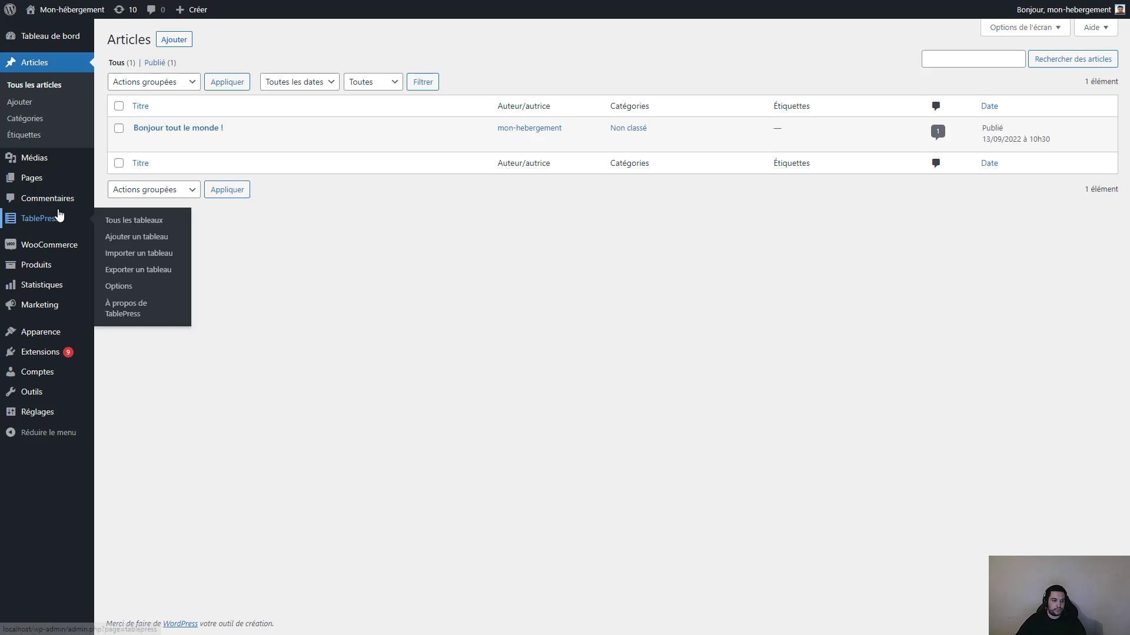
mouse_move(184, 143)
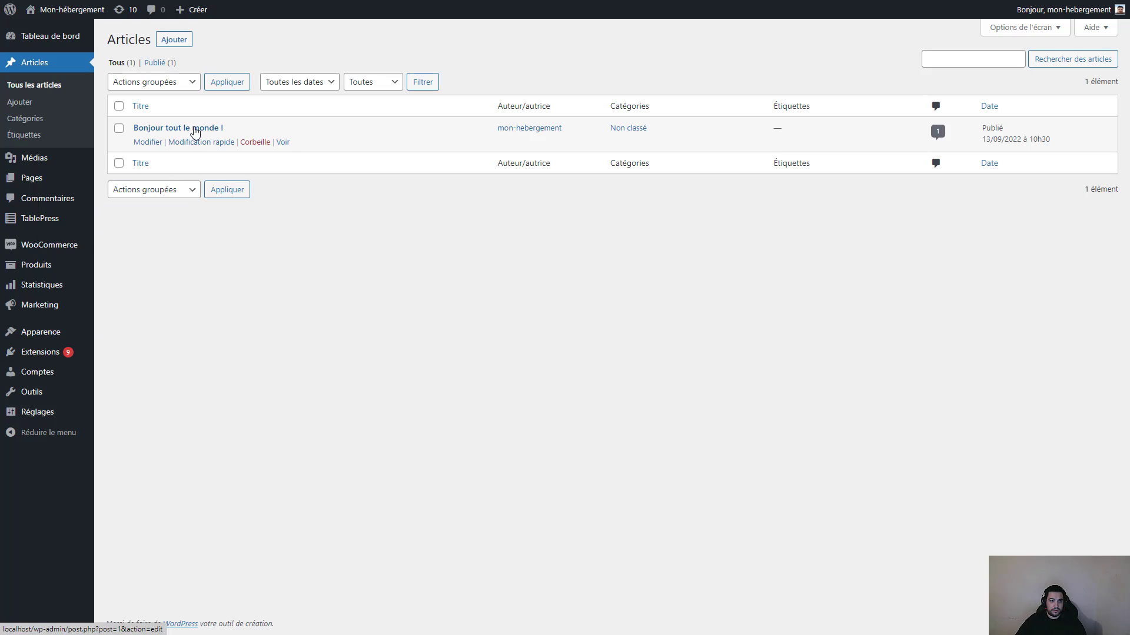
mouse_move(42, 365)
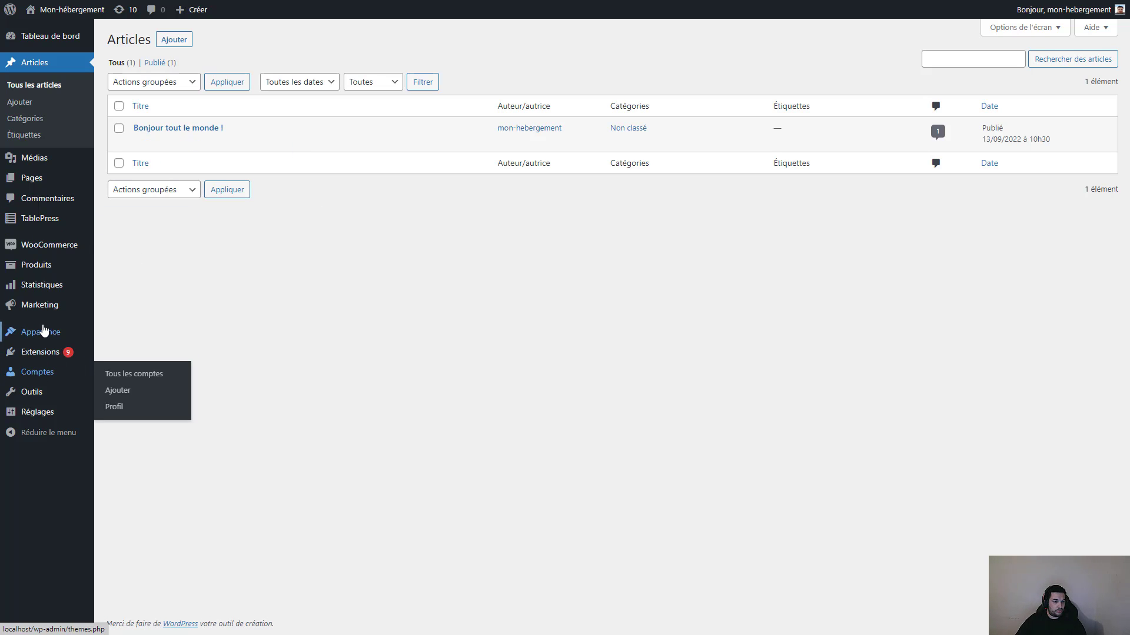
mouse_move(45, 398)
click(137, 516)
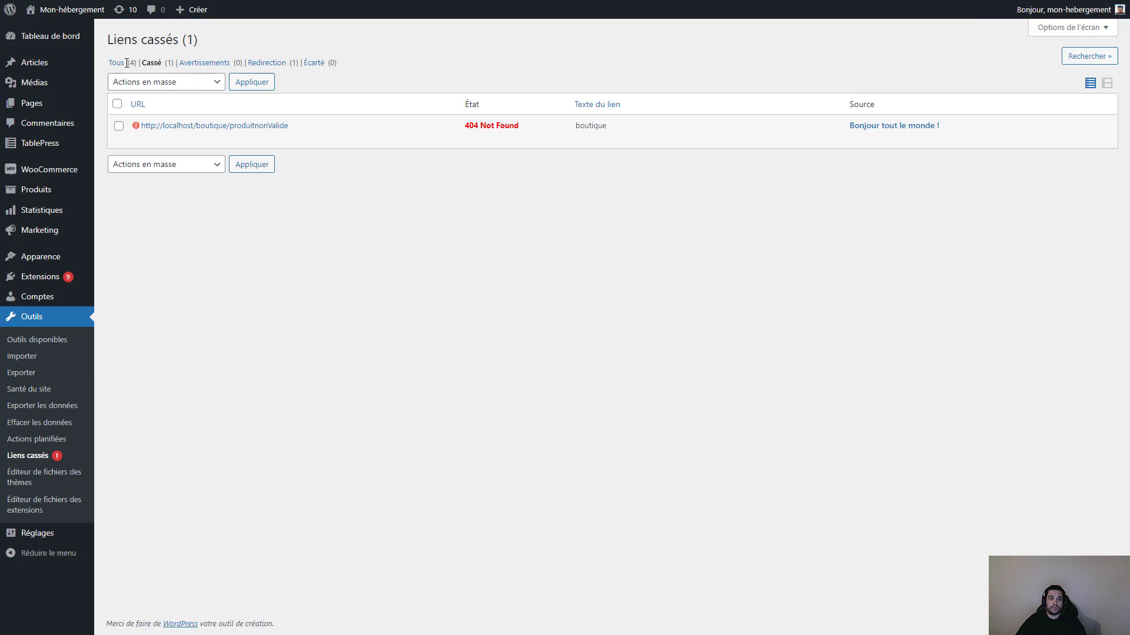
drag(126, 62, 140, 63)
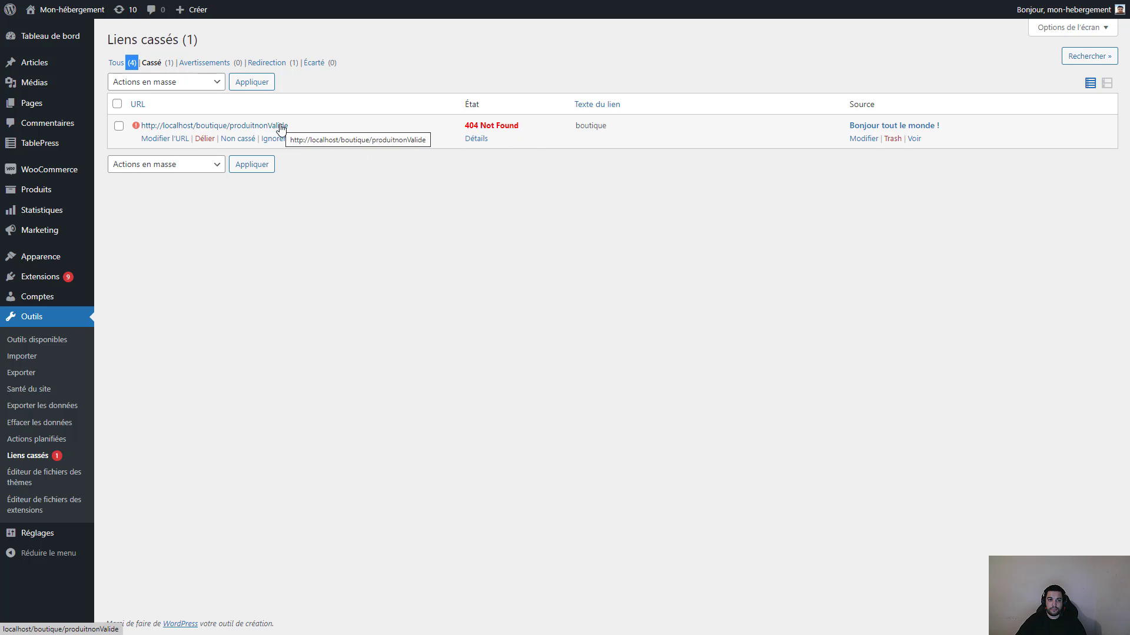
click(120, 68)
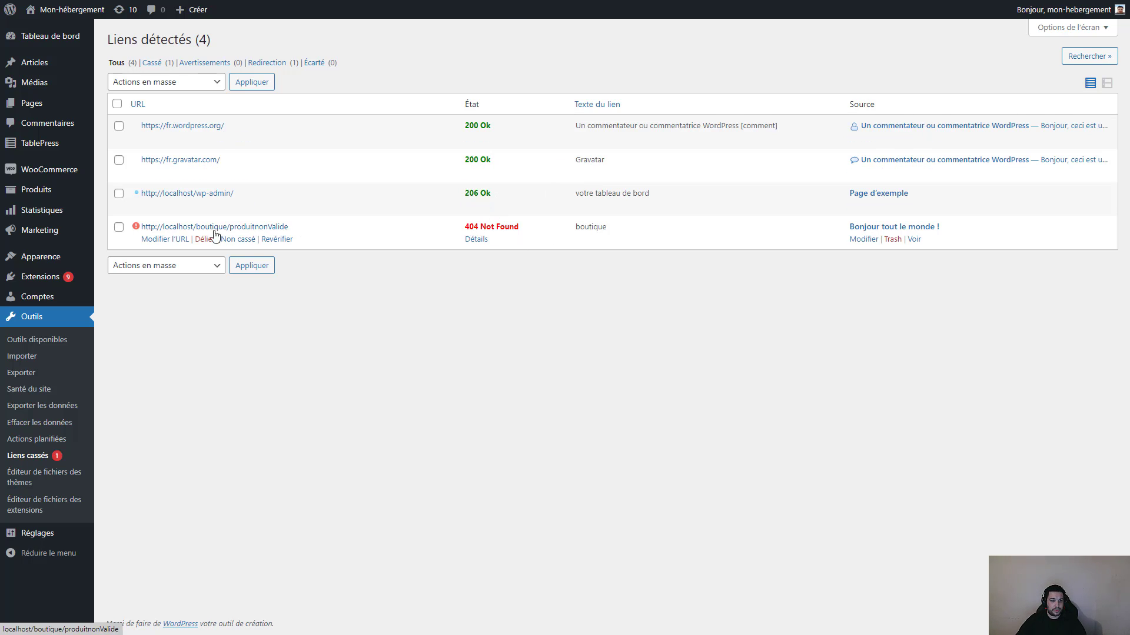
Step: Examine the status, HTTP response details and source of the produitnonValide link
drag(464, 229, 529, 232)
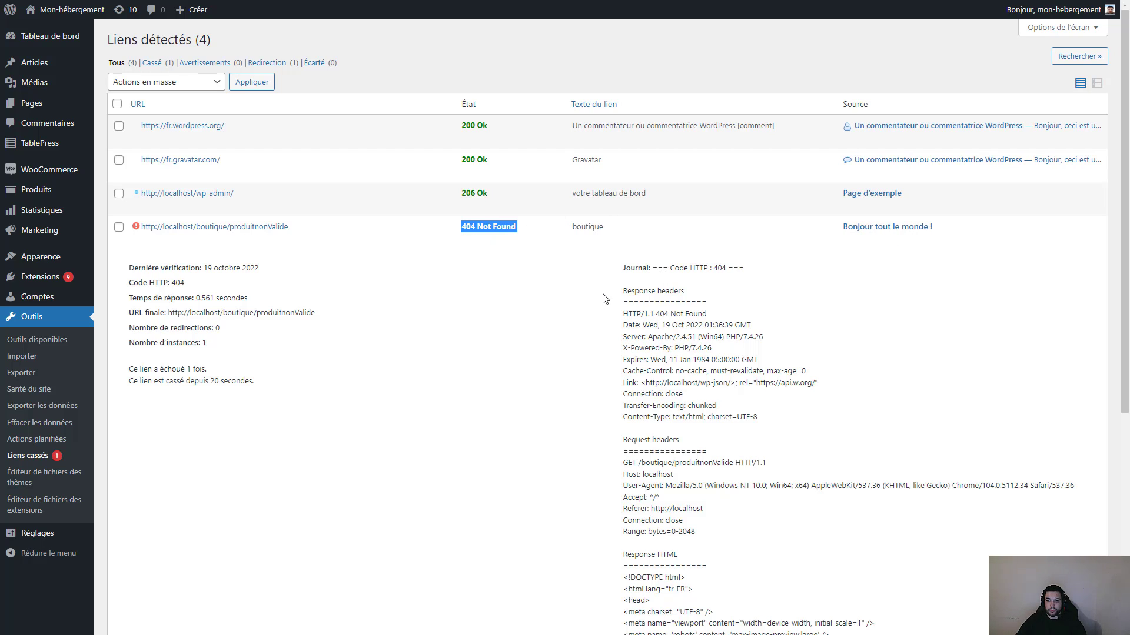
drag(623, 289, 690, 542)
click(690, 542)
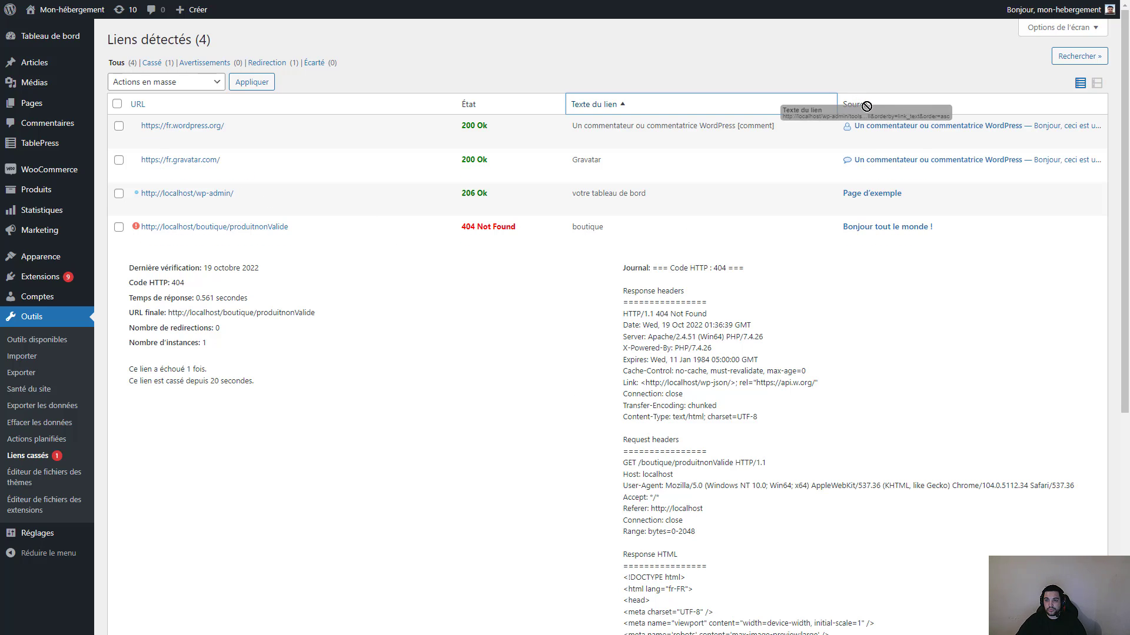
drag(869, 104, 842, 105)
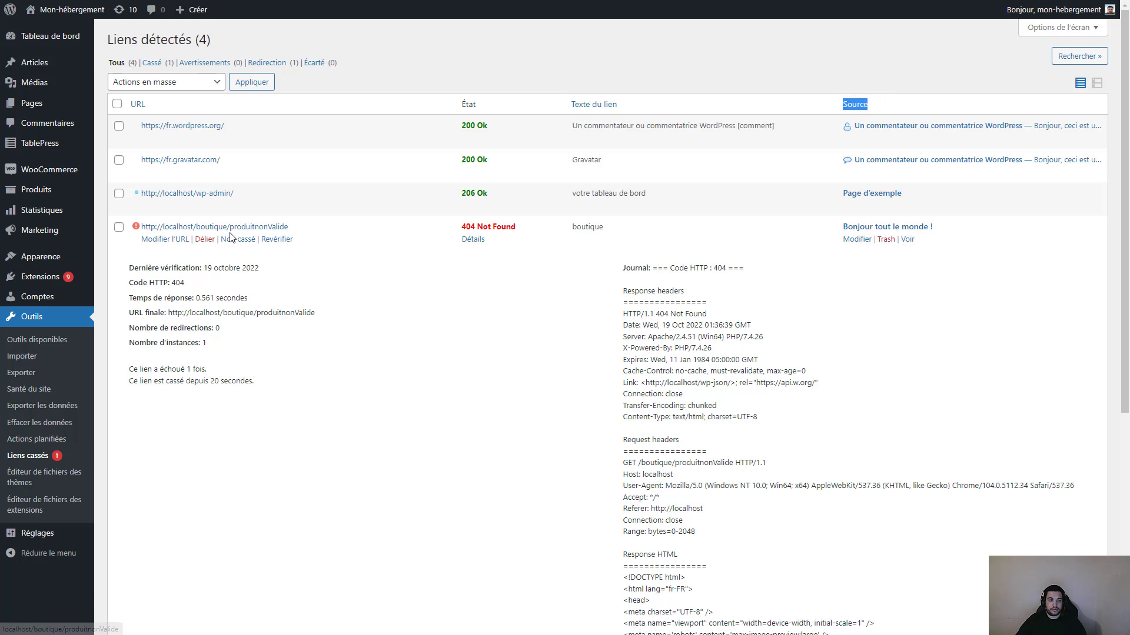
Step: Look at the text and URL fields for editing the produitnonValide link and cancel the edit
click(168, 241)
drag(317, 274, 154, 256)
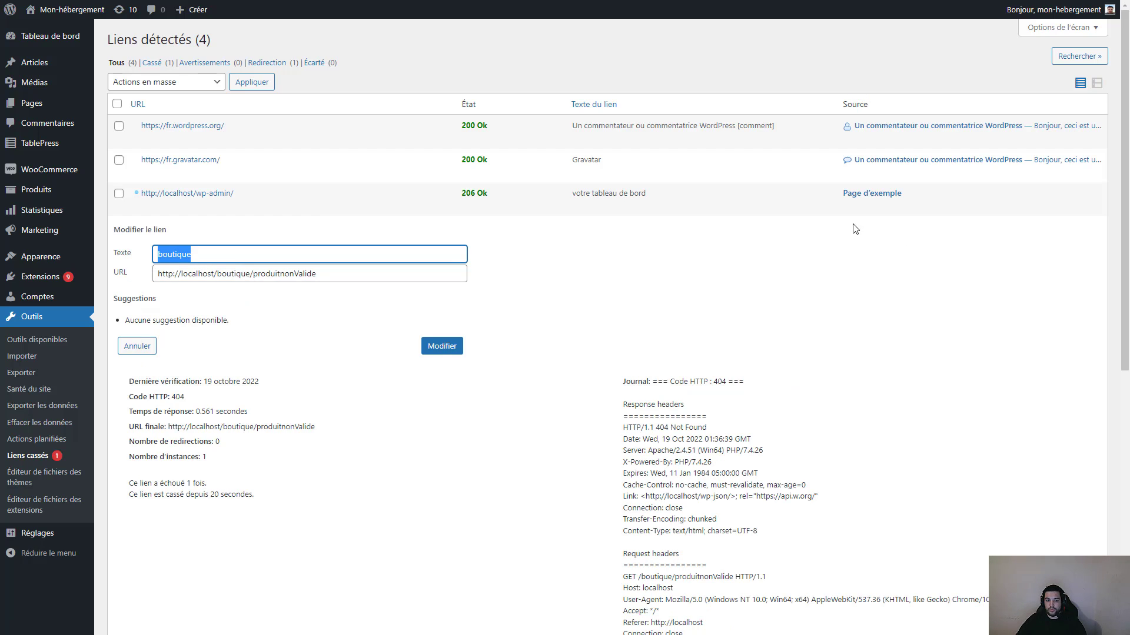
click(150, 348)
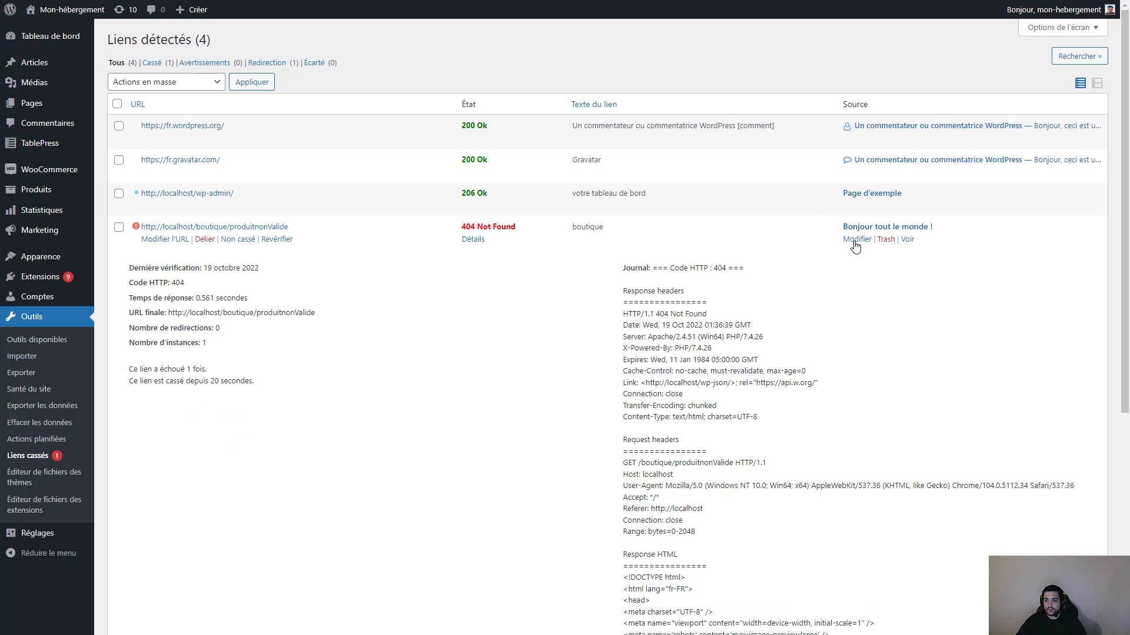
click(856, 240)
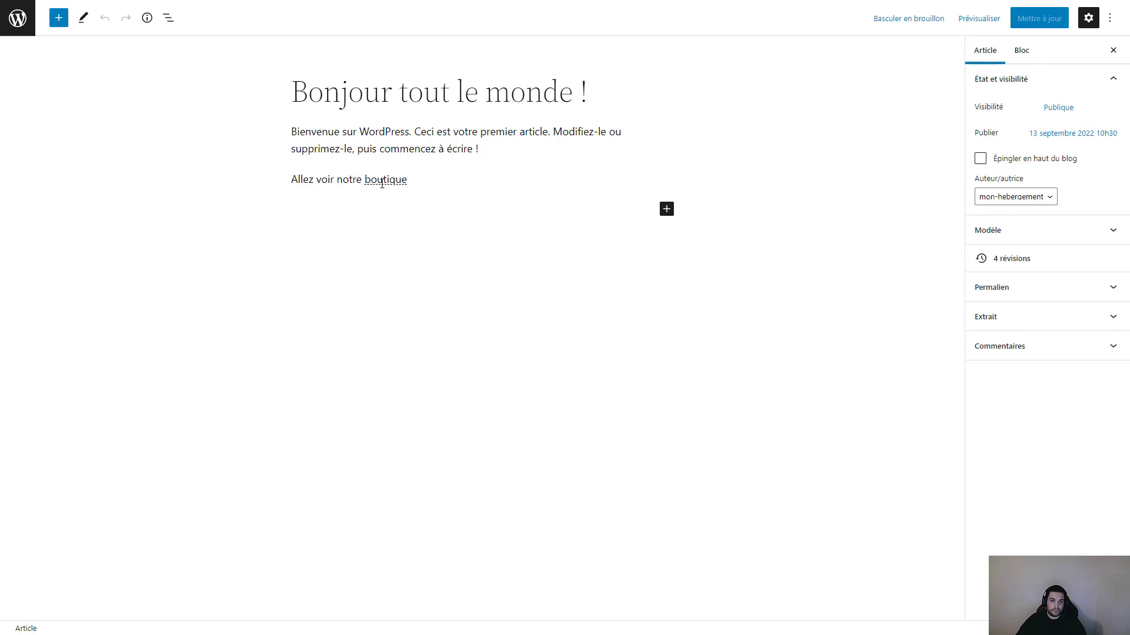
click(383, 179)
click(451, 215)
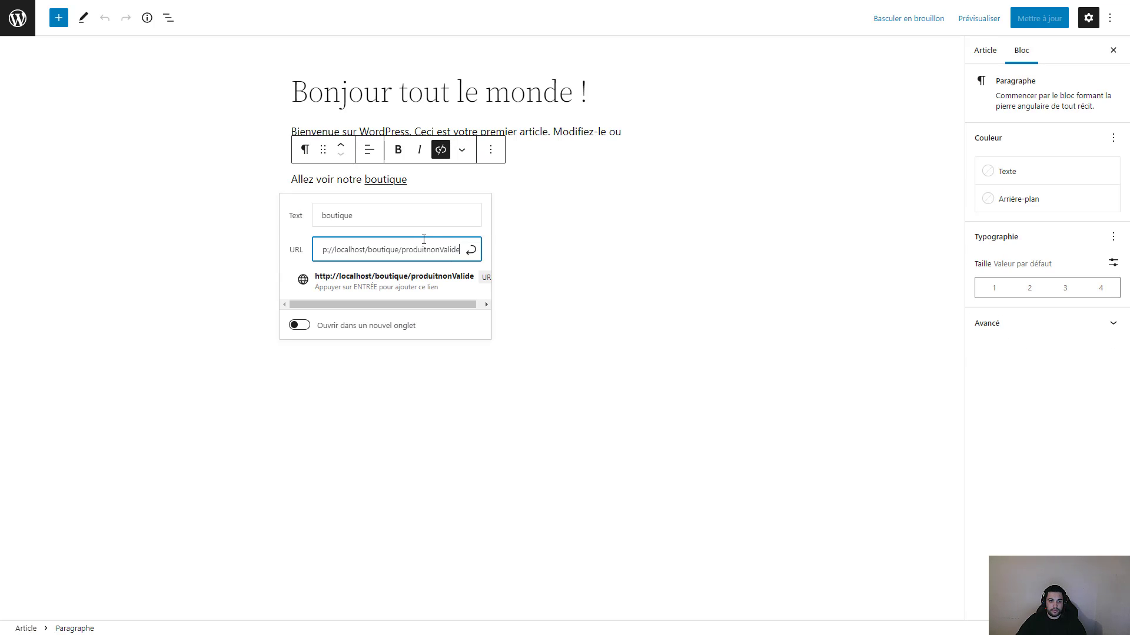
double_click(446, 253)
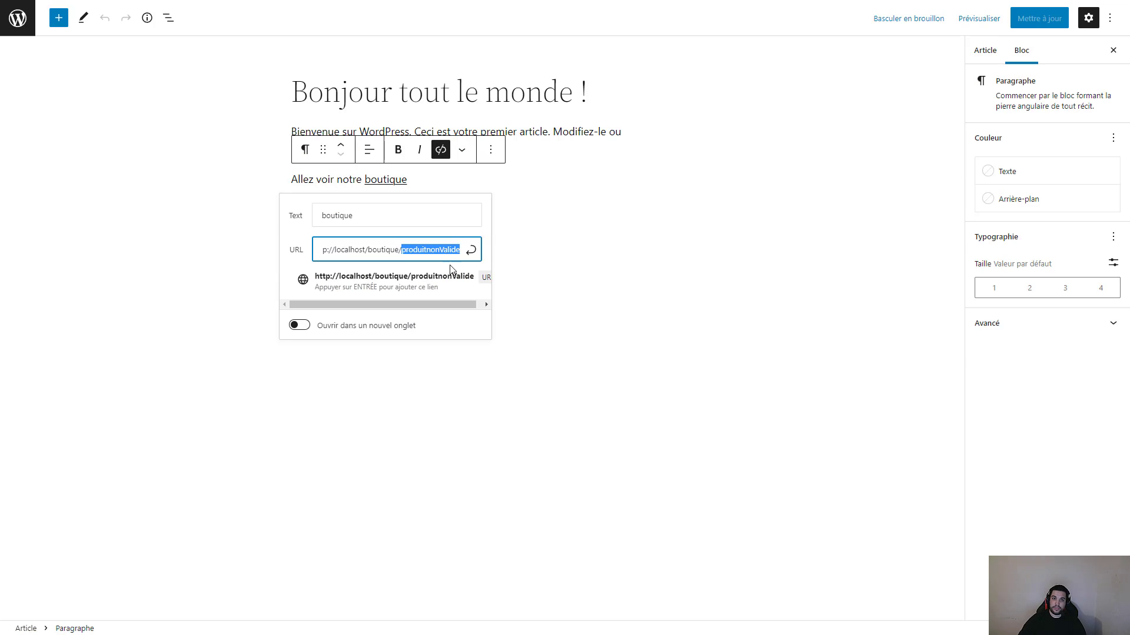
key(BackSpace)
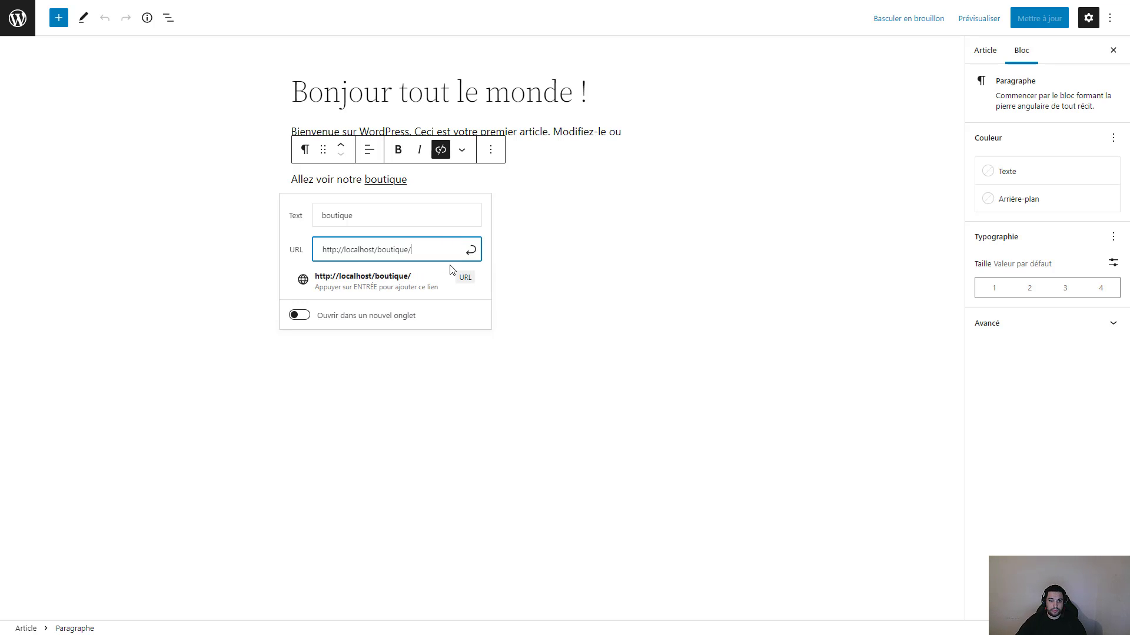
key(Return)
click(1047, 20)
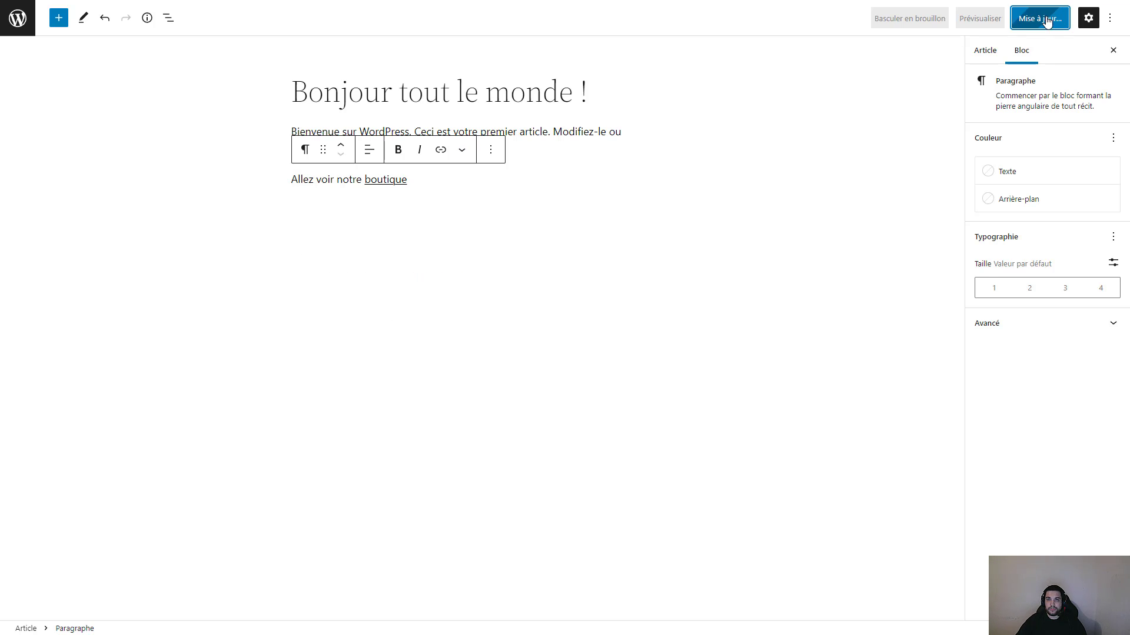
Step: Leave the article editor, reopen the broken links report and list all detected links to check the corrected boutique link
click(27, 32)
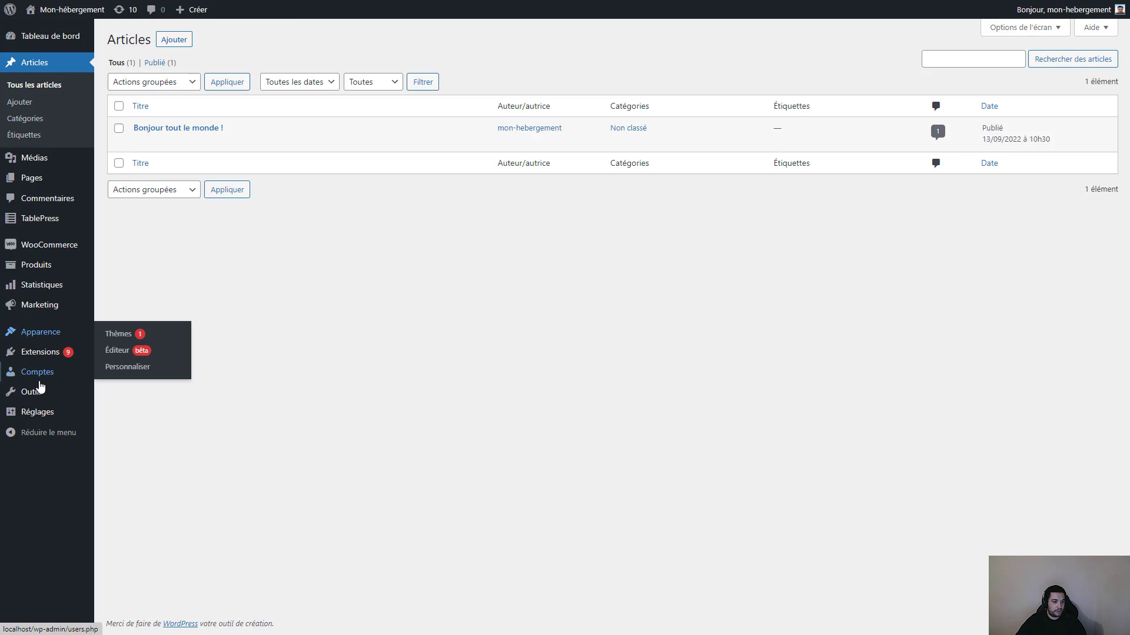
mouse_move(37, 396)
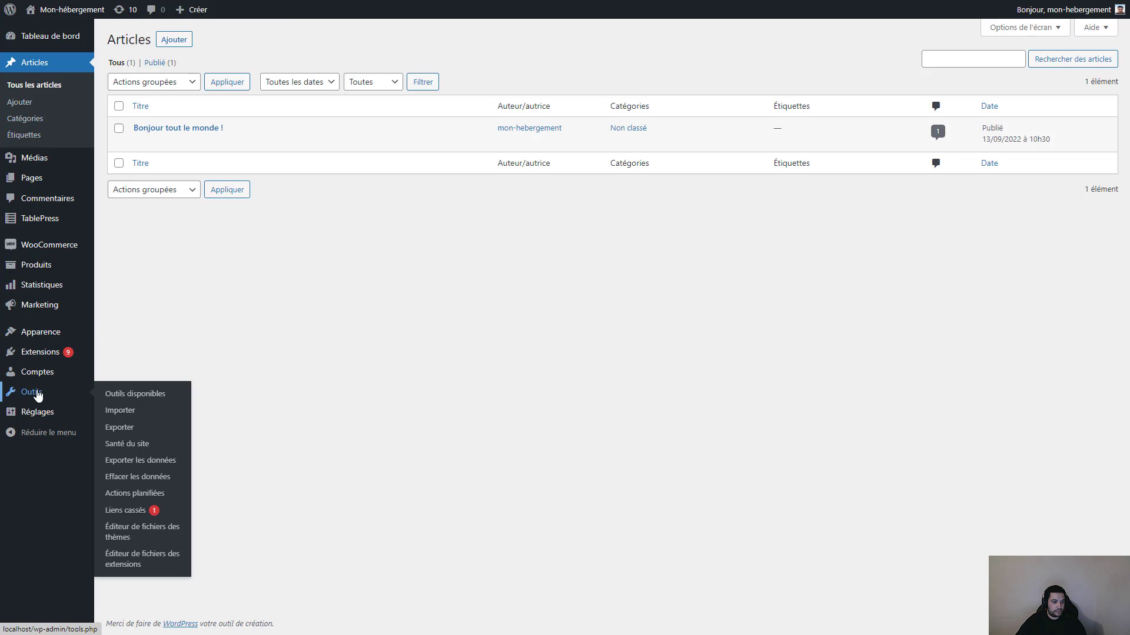
click(124, 511)
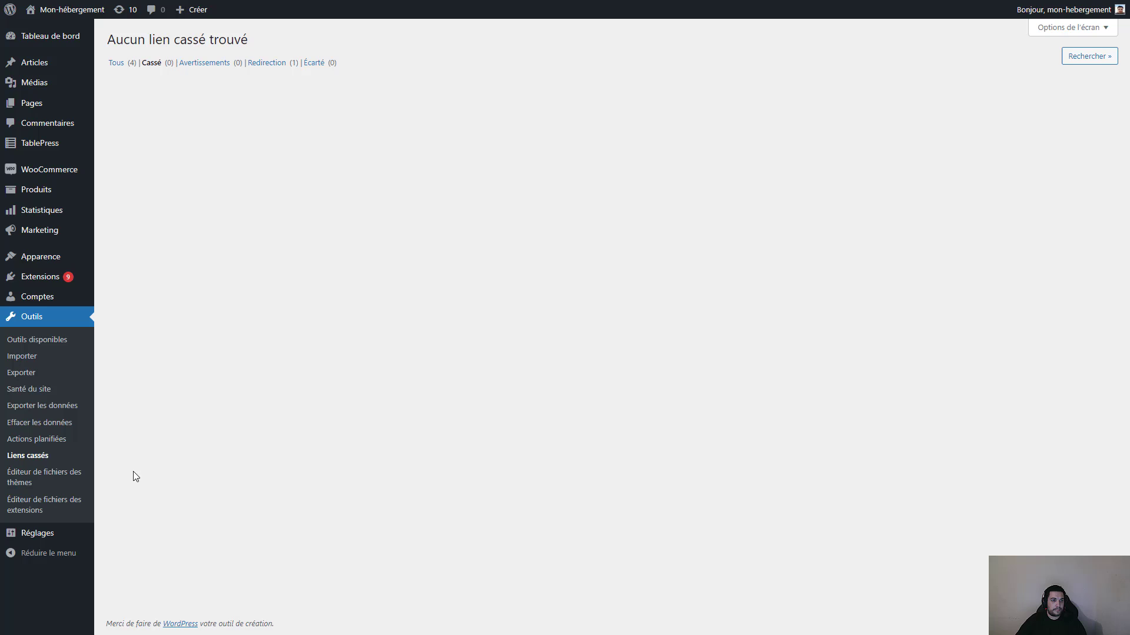
click(116, 65)
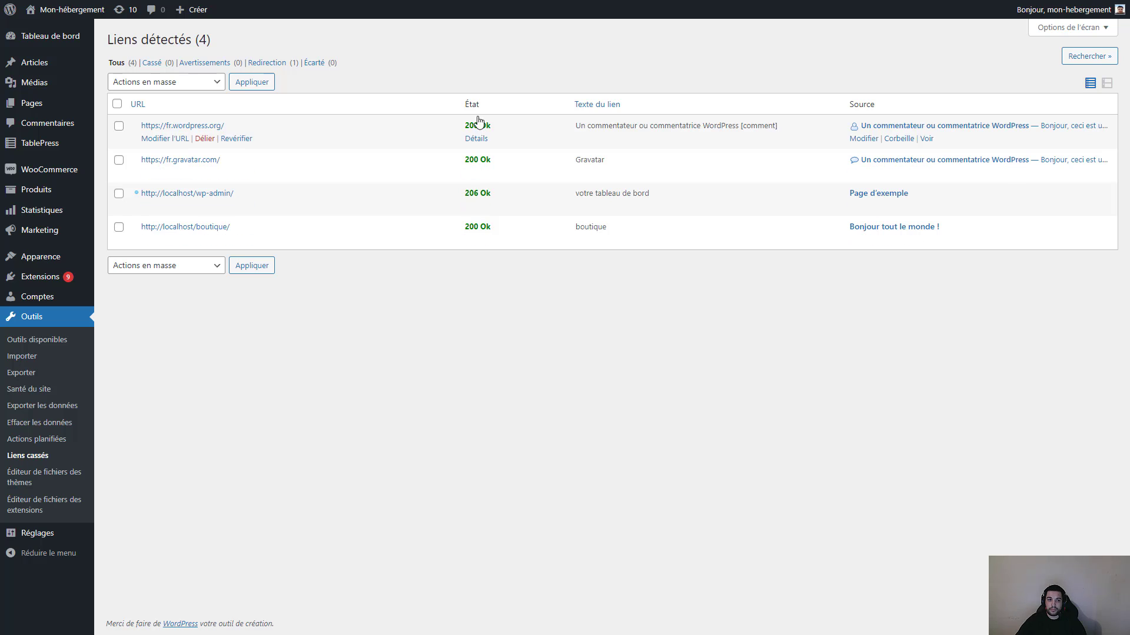
mouse_move(47, 171)
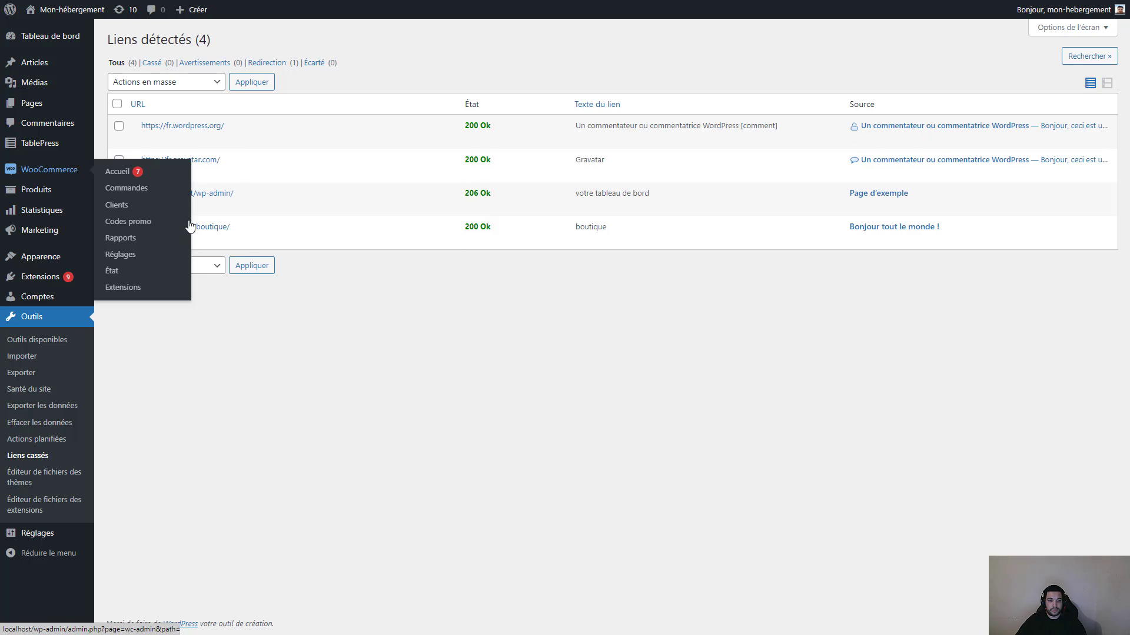